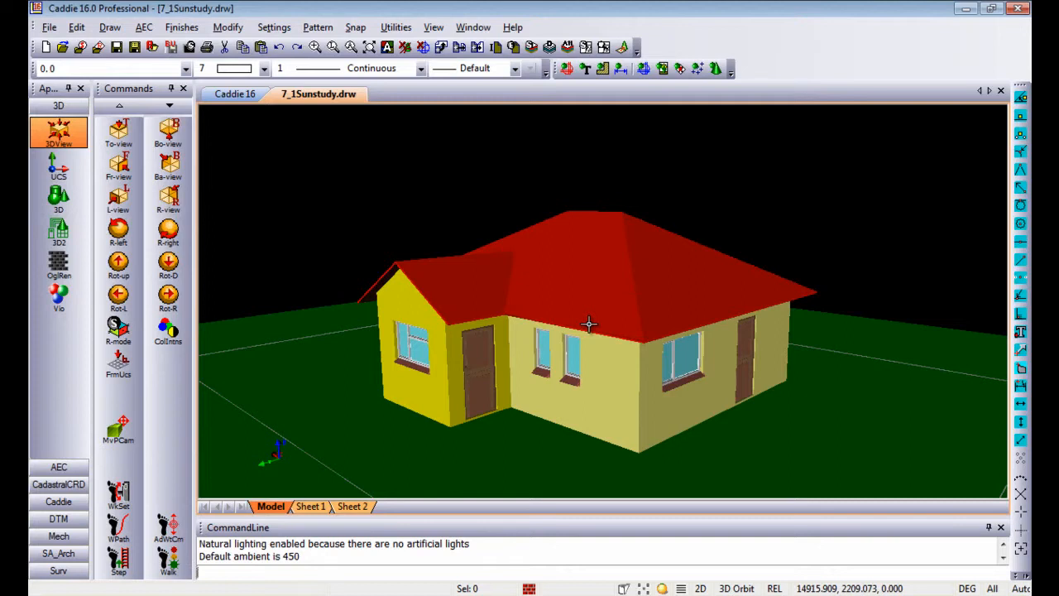
Confirm the Vio environment settings with the sun positioned by city for Pretoria, South Africa.
{"action": "left_click_drag", "start_coordinate": [589, 323], "coordinate": [634, 309]}
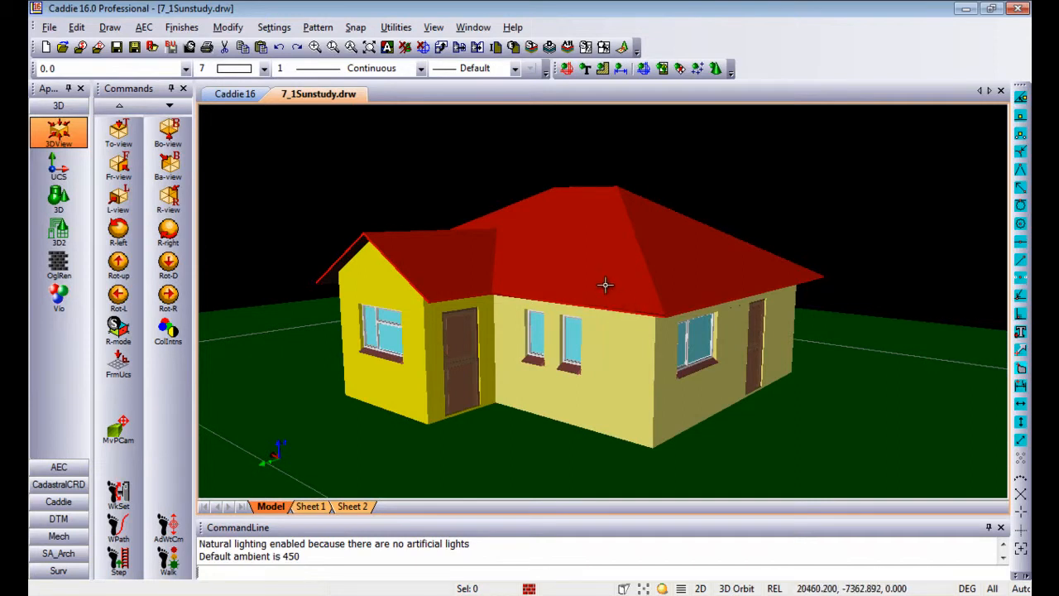
{"action": "middle_click_drag", "start_coordinate": [605, 284], "coordinate": [605, 286]}
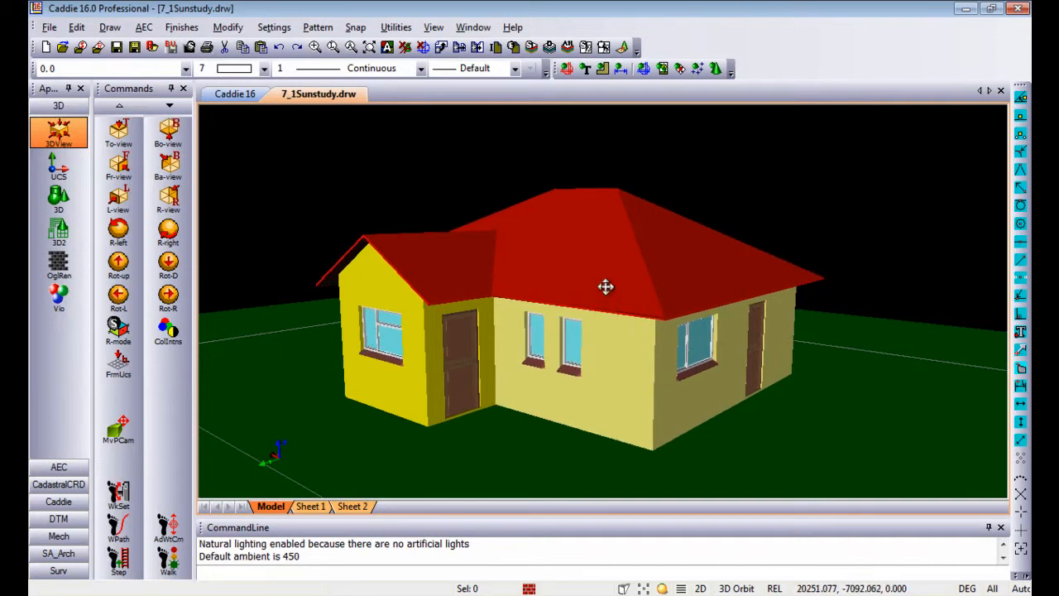
{"action": "left_click", "coordinate": [71, 301]}
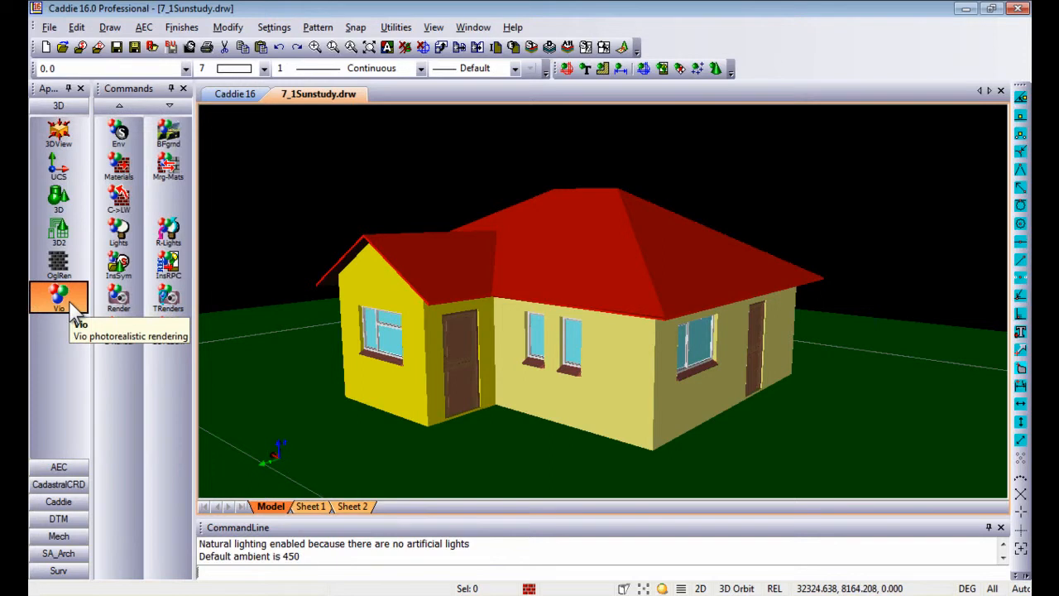
{"action": "left_click", "coordinate": [127, 139]}
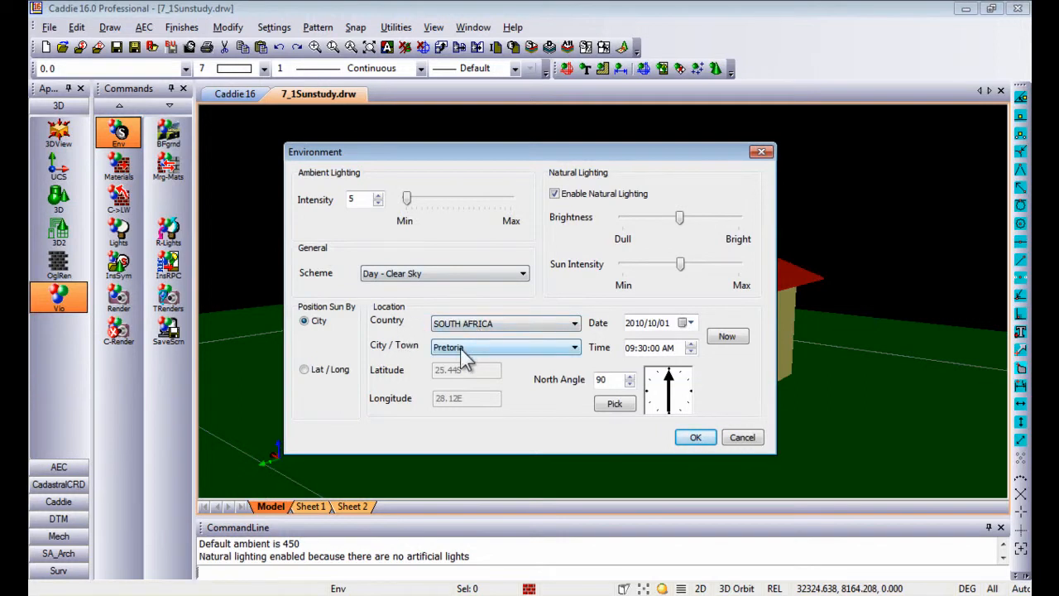
{"action": "left_click", "coordinate": [327, 370]}
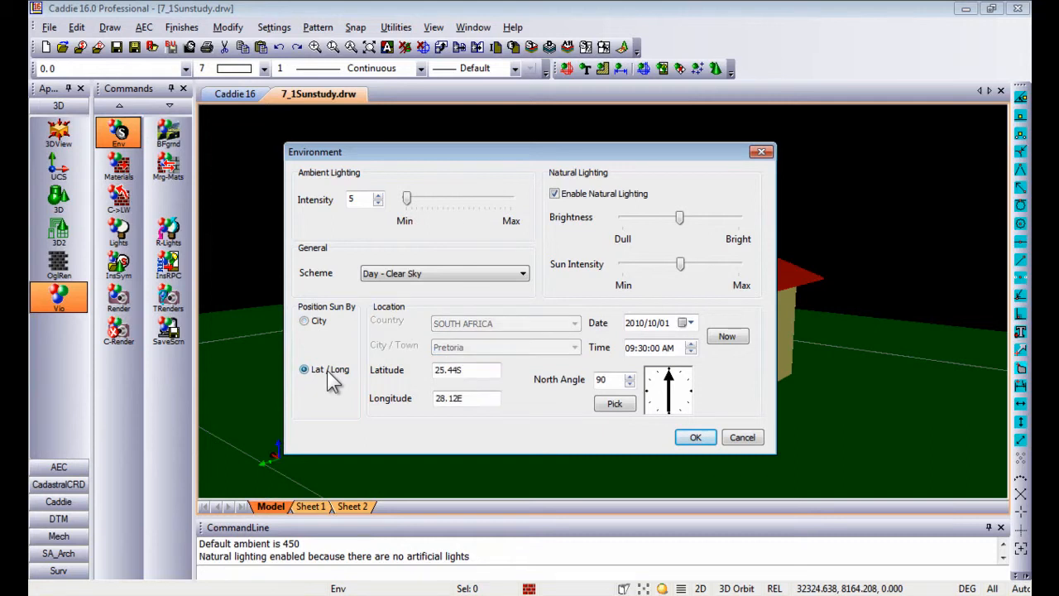
{"action": "left_click", "coordinate": [315, 322]}
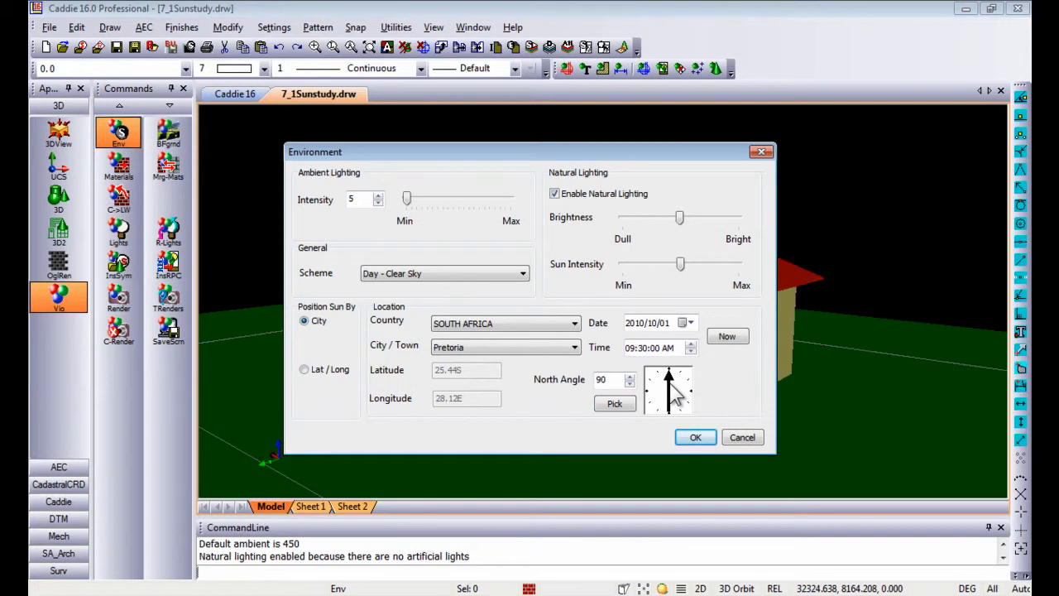
{"action": "left_click", "coordinate": [696, 436]}
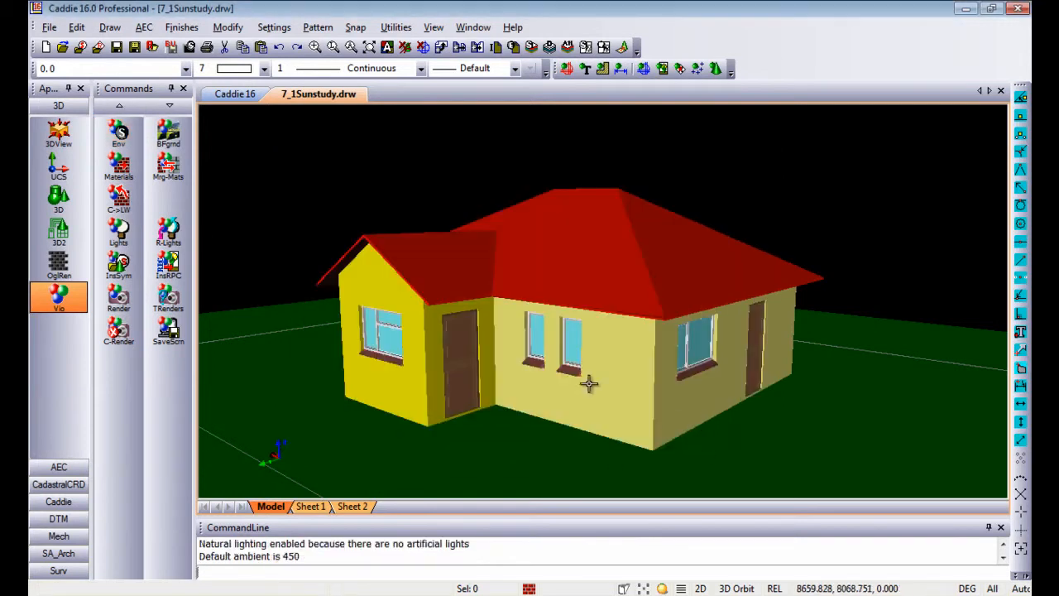
Examine the Sun Study times and the view choices for 8 am, 10 am and 12 noon in the Vio test render settings.
{"action": "left_click", "coordinate": [183, 294]}
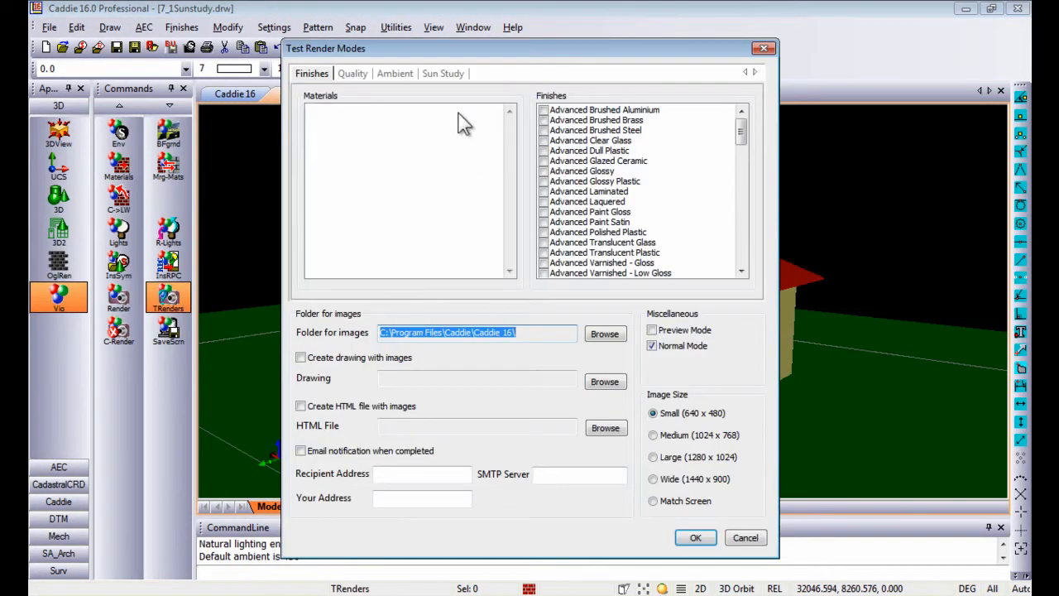
{"action": "left_click", "coordinate": [443, 74]}
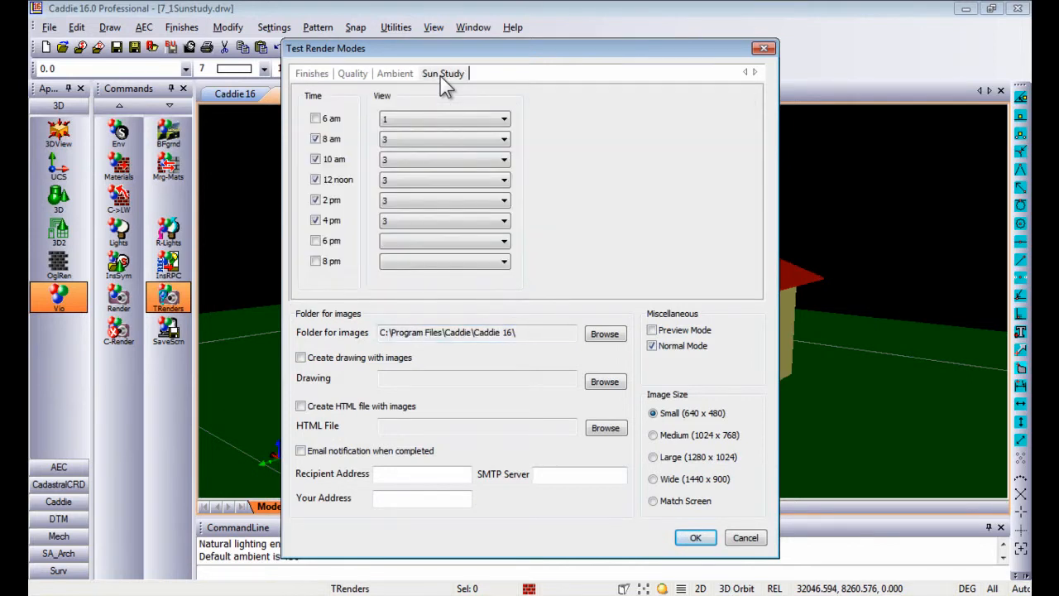
{"action": "left_click", "coordinate": [400, 141]}
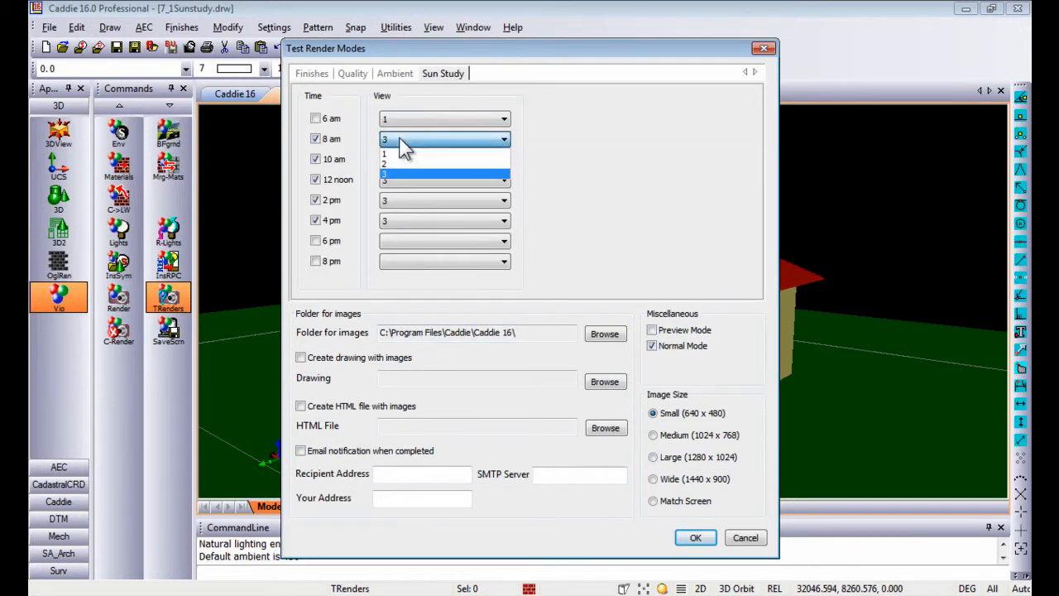
{"action": "left_click", "coordinate": [401, 142]}
{"action": "left_click", "coordinate": [402, 161]}
{"action": "left_click", "coordinate": [401, 162]}
{"action": "left_click", "coordinate": [400, 178]}
{"action": "left_click", "coordinate": [399, 178]}
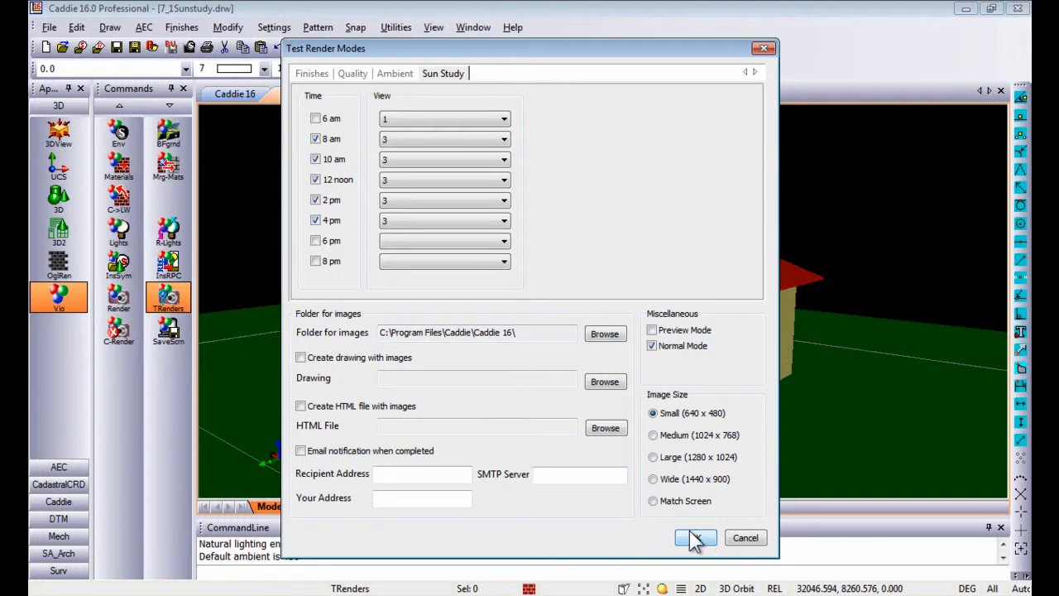
{"action": "left_click", "coordinate": [745, 539]}
Switch to the AA_Launch folder and view the sun study renders from 5_8.00HRS_Normal.jpg through 5_16.00HRS_Normal.jpg.
{"action": "key", "text": "alt+Tab"}
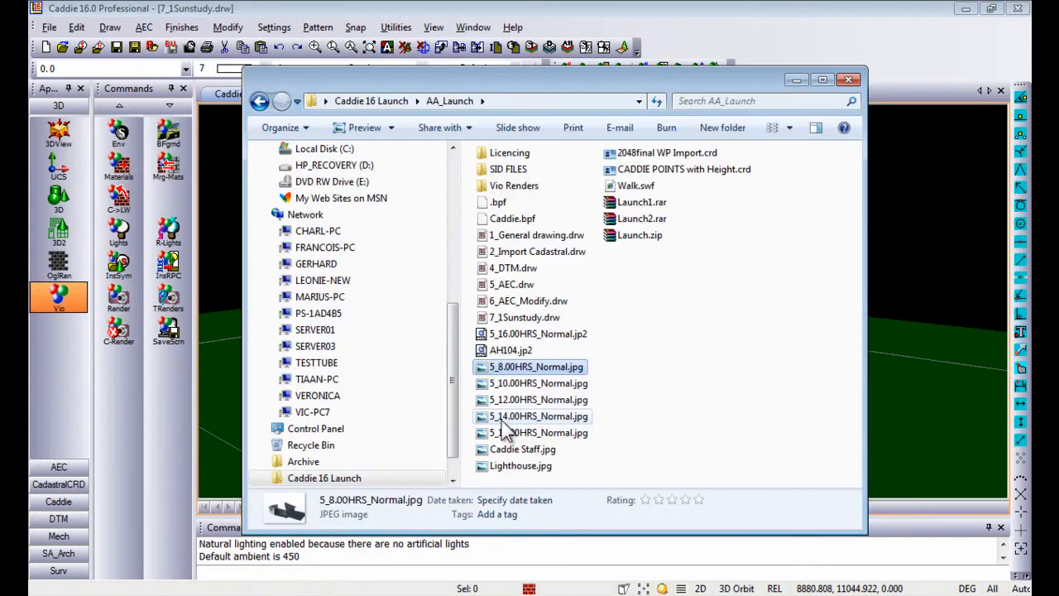
{"action": "double_click", "coordinate": [515, 366]}
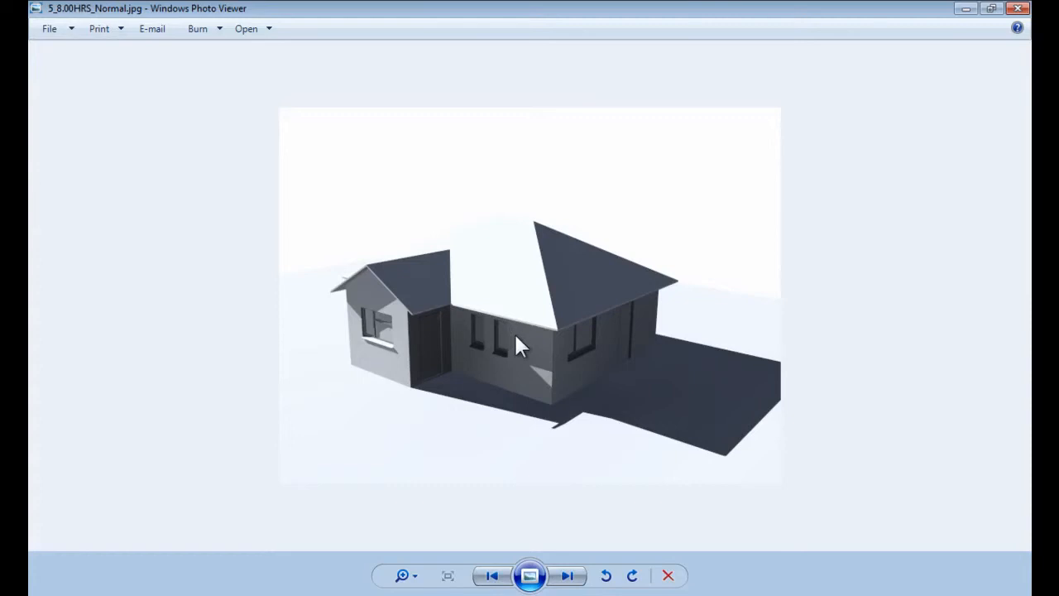
{"action": "left_click", "coordinate": [568, 575]}
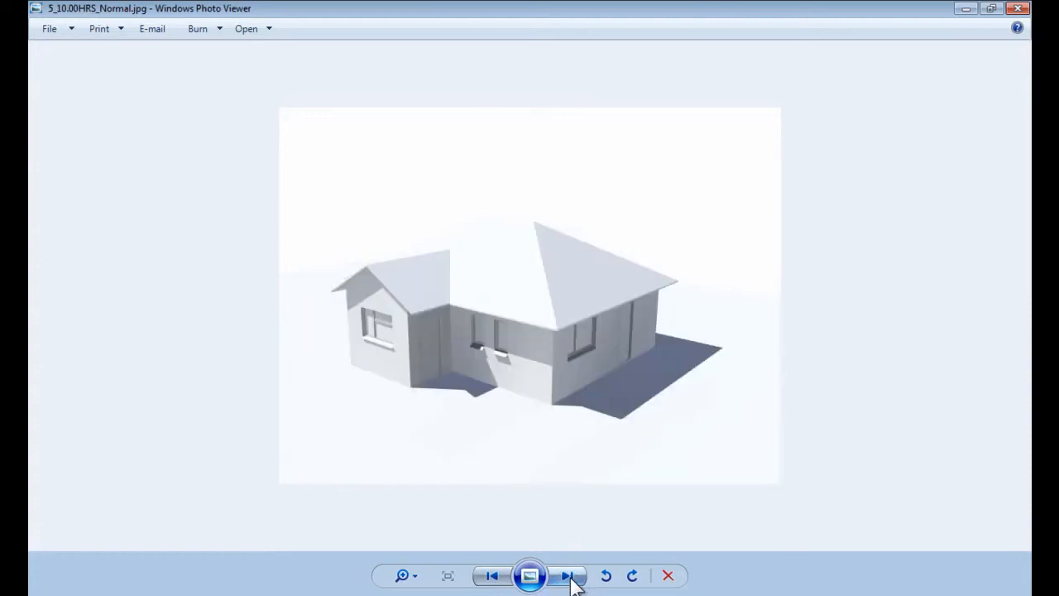
{"action": "left_click", "coordinate": [571, 579]}
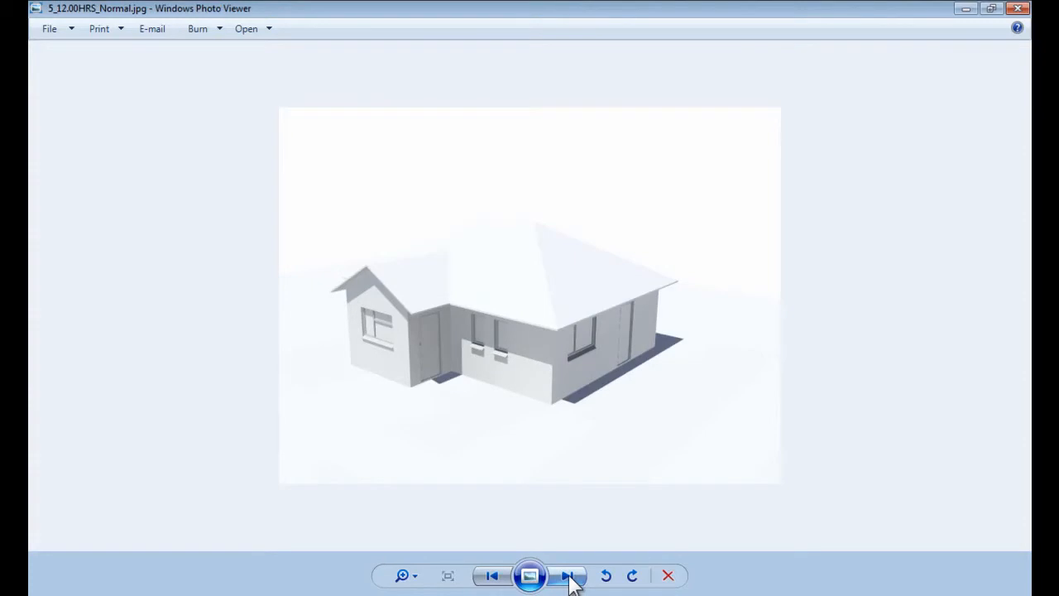
{"action": "left_click", "coordinate": [571, 579]}
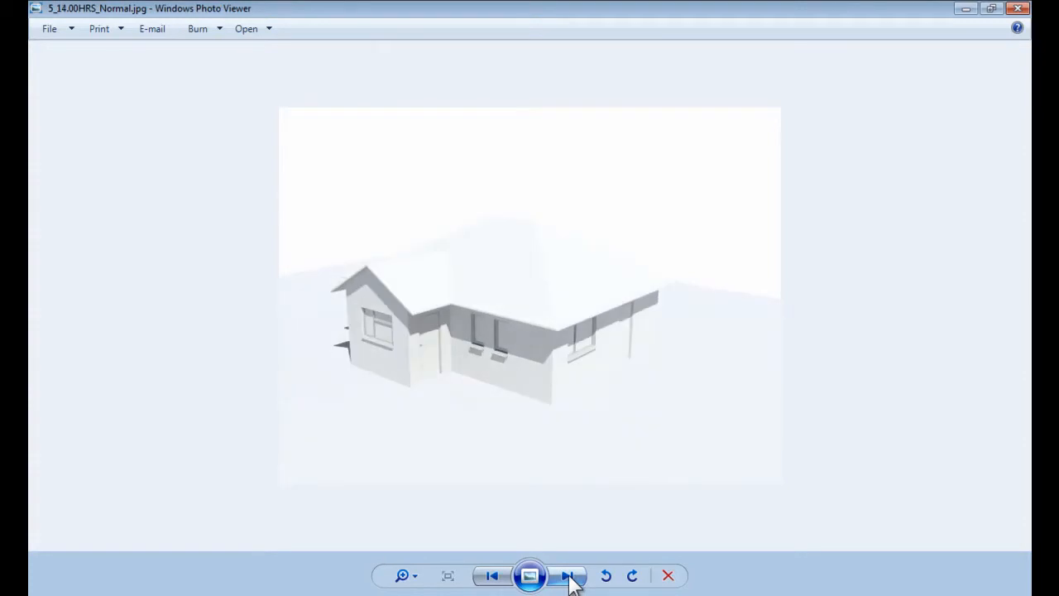
{"action": "left_click", "coordinate": [571, 579]}
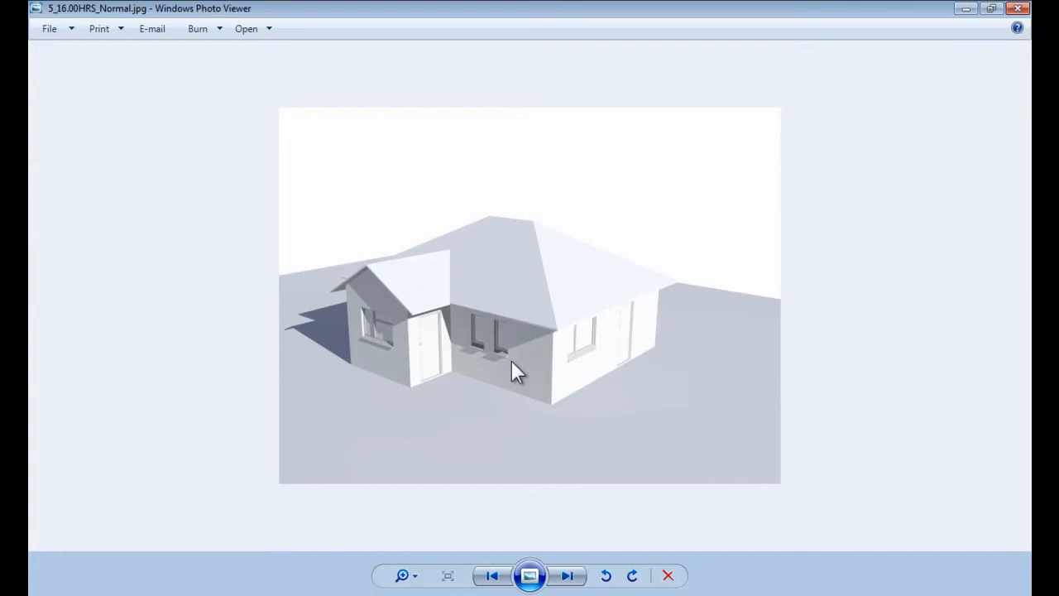
{"action": "left_click", "coordinate": [1017, 8]}
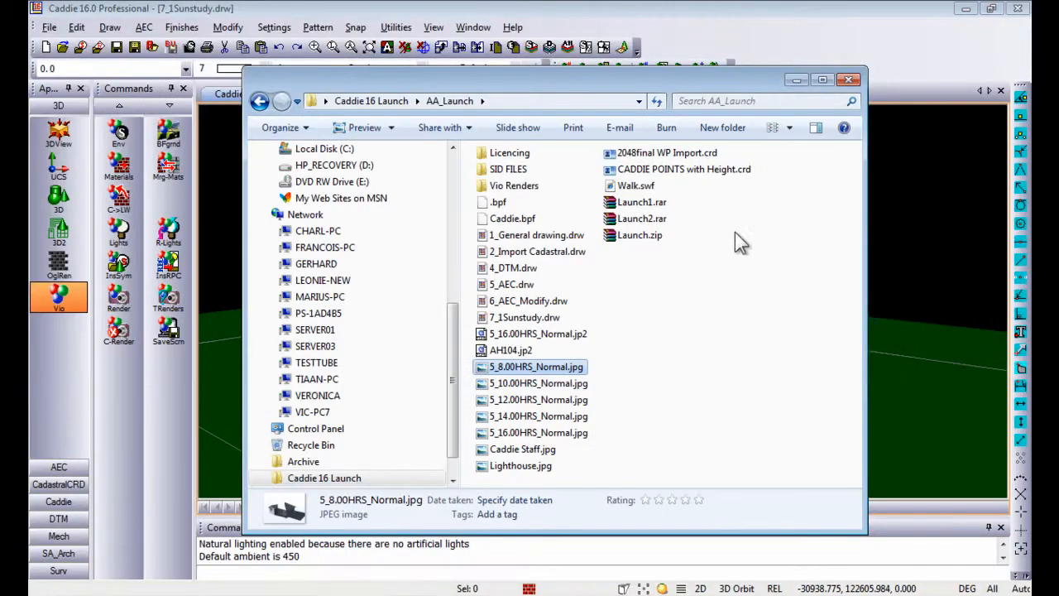
{"action": "left_click", "coordinate": [797, 81]}
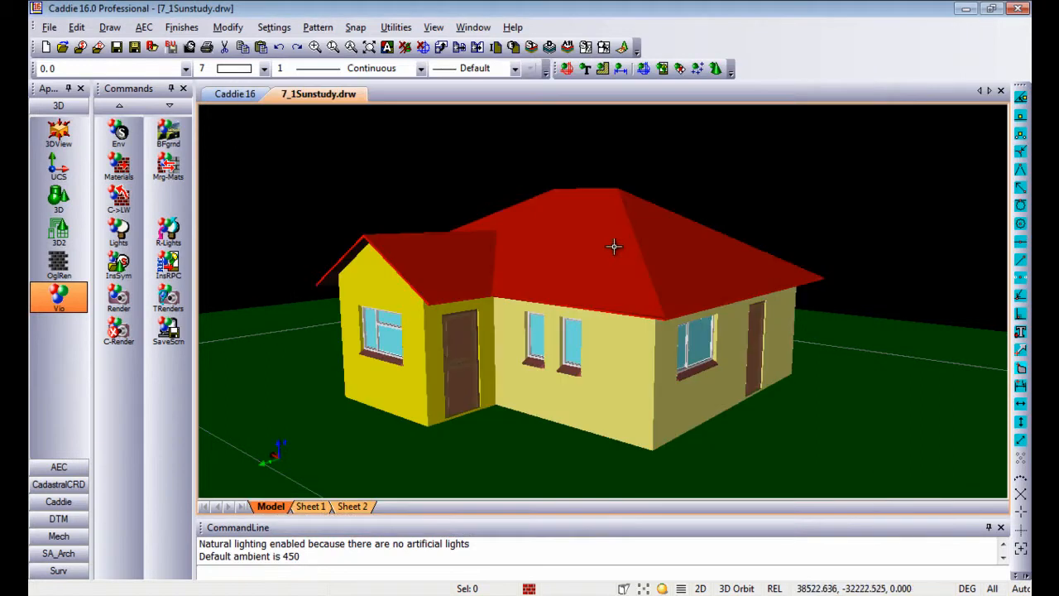
Examine the major and intermediate camera point counts and the eye height in the 3D walkthrough setup.
{"action": "mouse_move", "coordinate": [620, 299]}
{"action": "left_mouse_down"}
{"action": "mouse_move", "coordinate": [587, 256]}
{"action": "mouse_move", "coordinate": [590, 307]}
{"action": "mouse_move", "coordinate": [601, 241]}
{"action": "mouse_move", "coordinate": [606, 296]}
{"action": "left_mouse_up"}
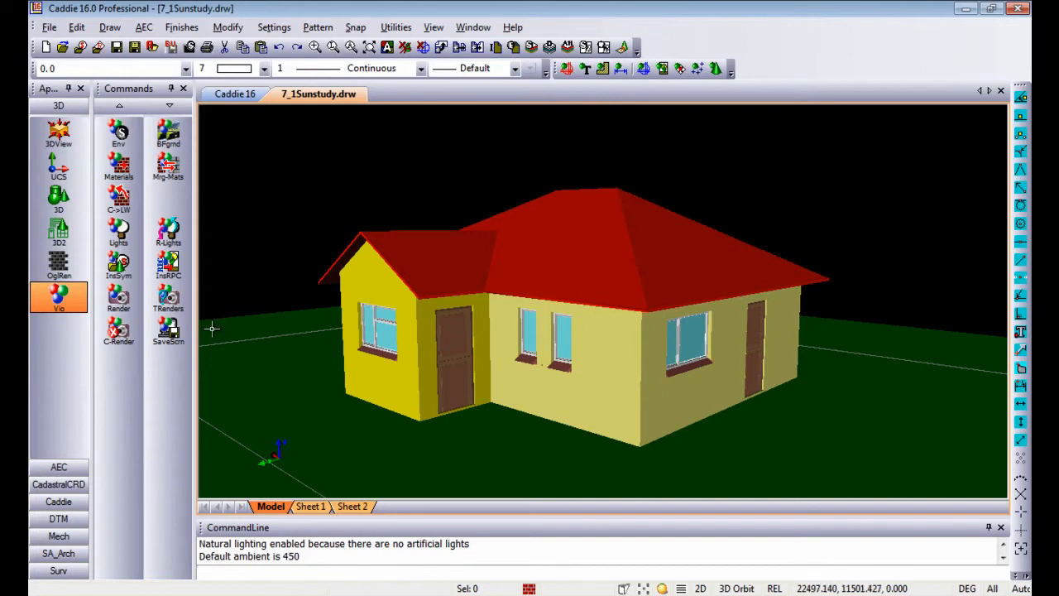
{"action": "left_click", "coordinate": [66, 138]}
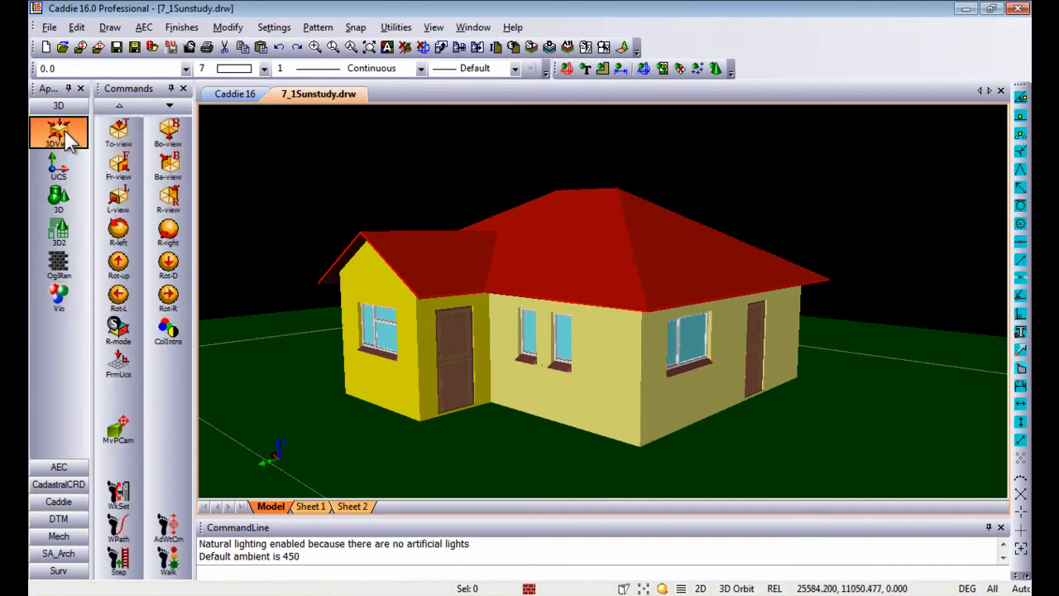
{"action": "left_click", "coordinate": [124, 493]}
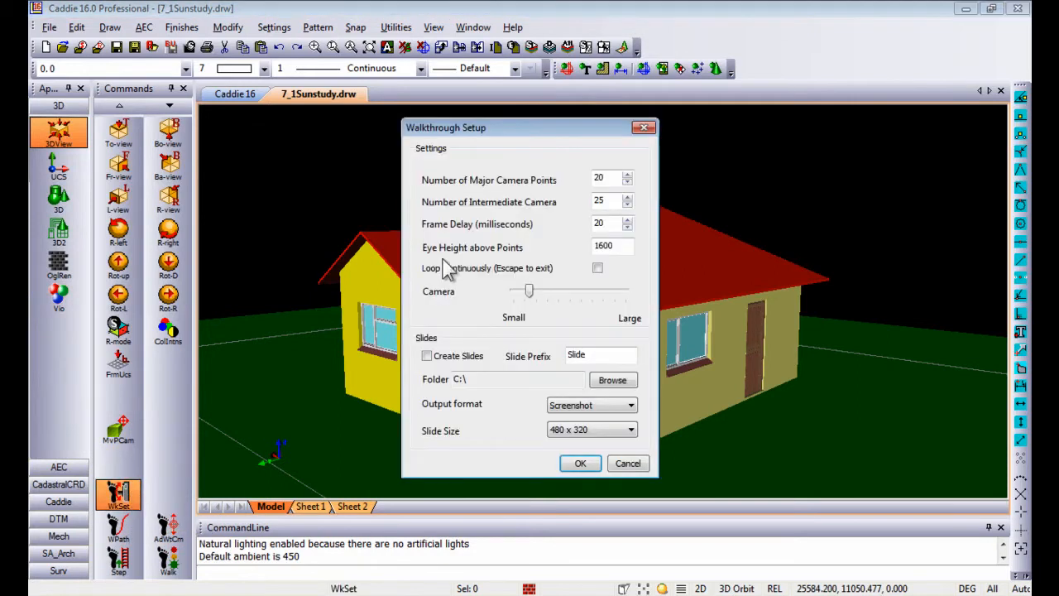
{"action": "double_click", "coordinate": [602, 177]}
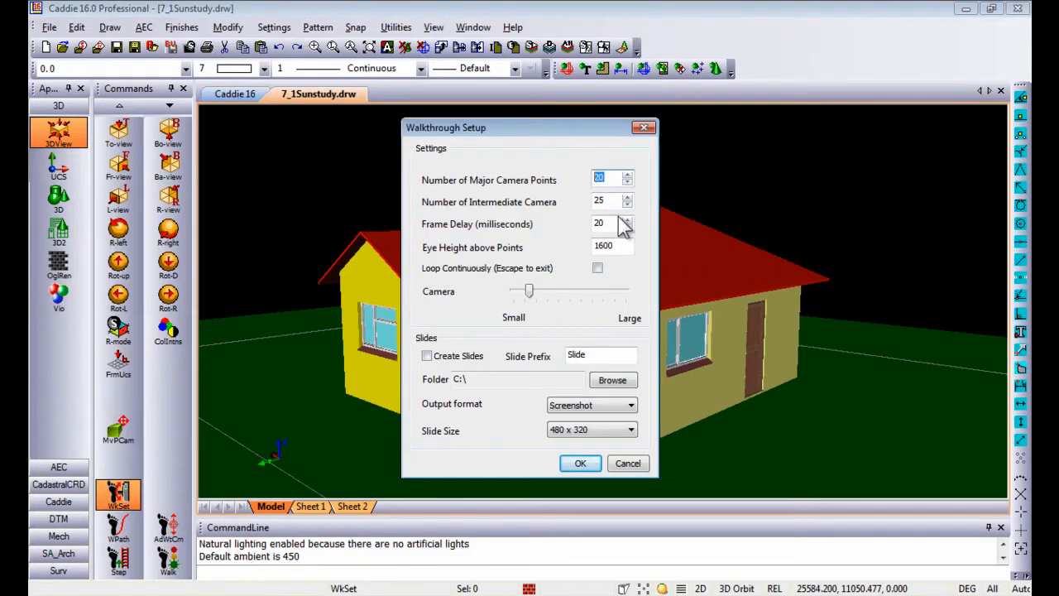
{"action": "double_click", "coordinate": [612, 202]}
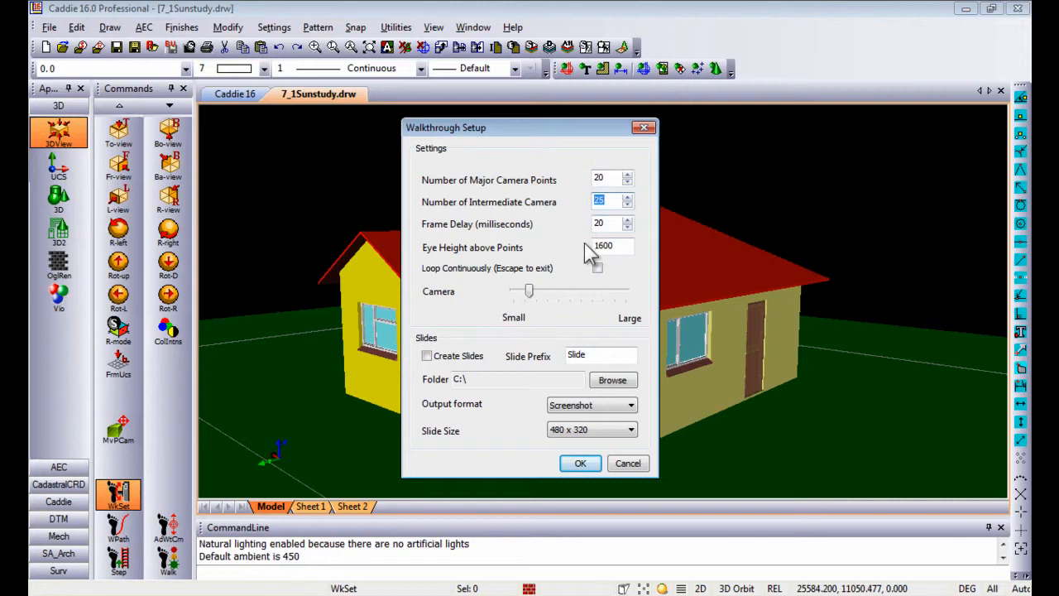
{"action": "double_click", "coordinate": [614, 243]}
Try enabling slide creation with Vio photorealistic output in the walkthrough setup, and discard the settings.
{"action": "left_click", "coordinate": [466, 358]}
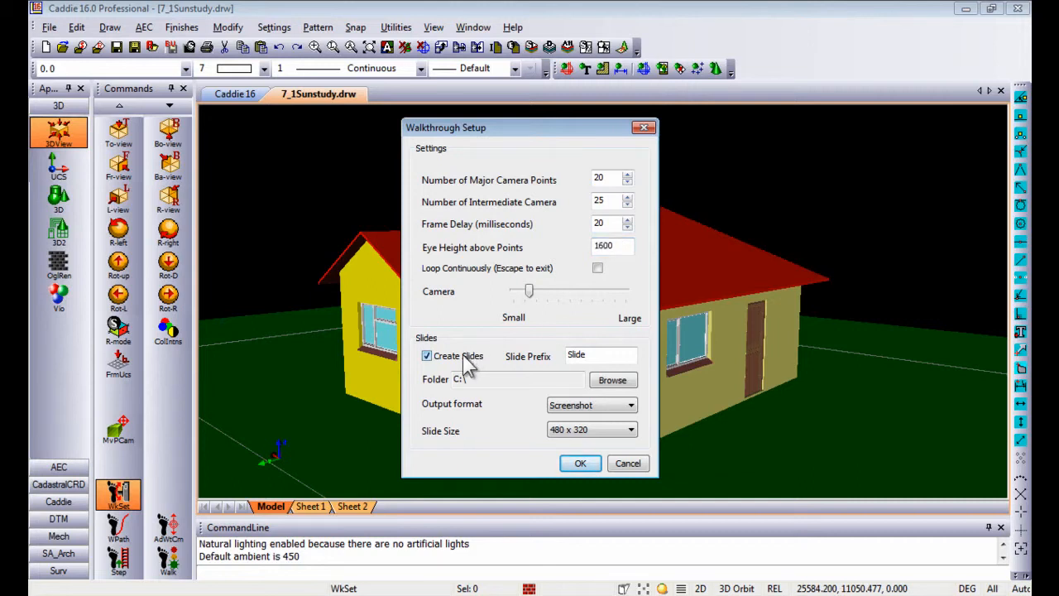
{"action": "left_click", "coordinate": [596, 405]}
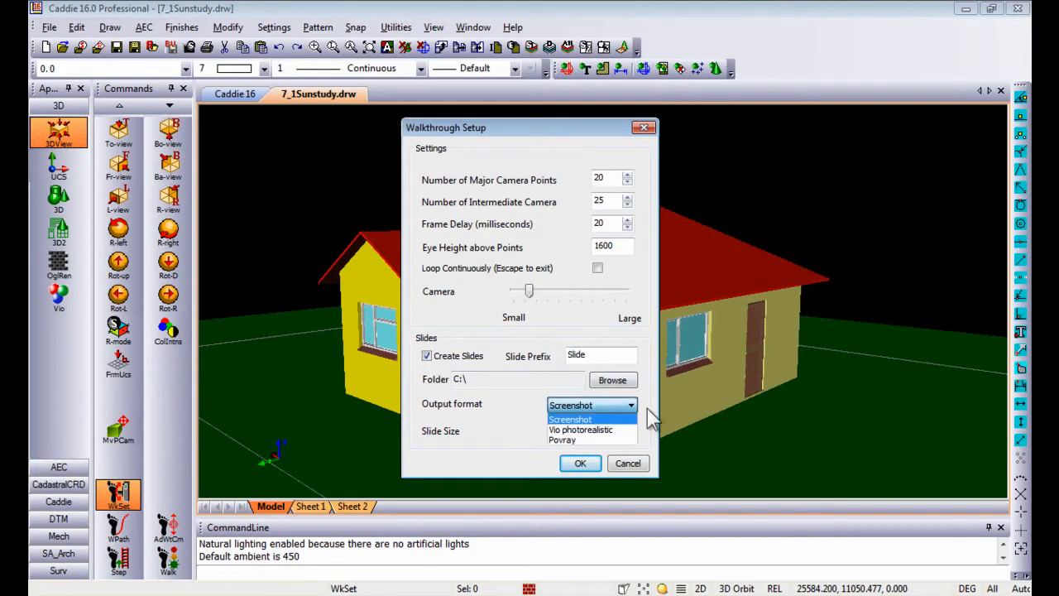
{"action": "left_click", "coordinate": [588, 430]}
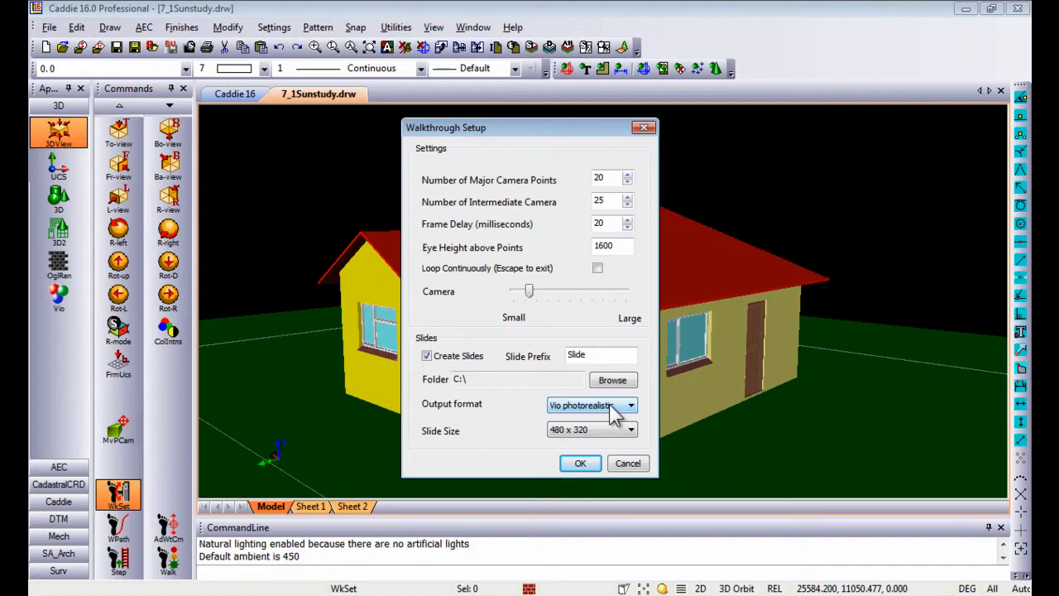
{"action": "left_click", "coordinate": [627, 464]}
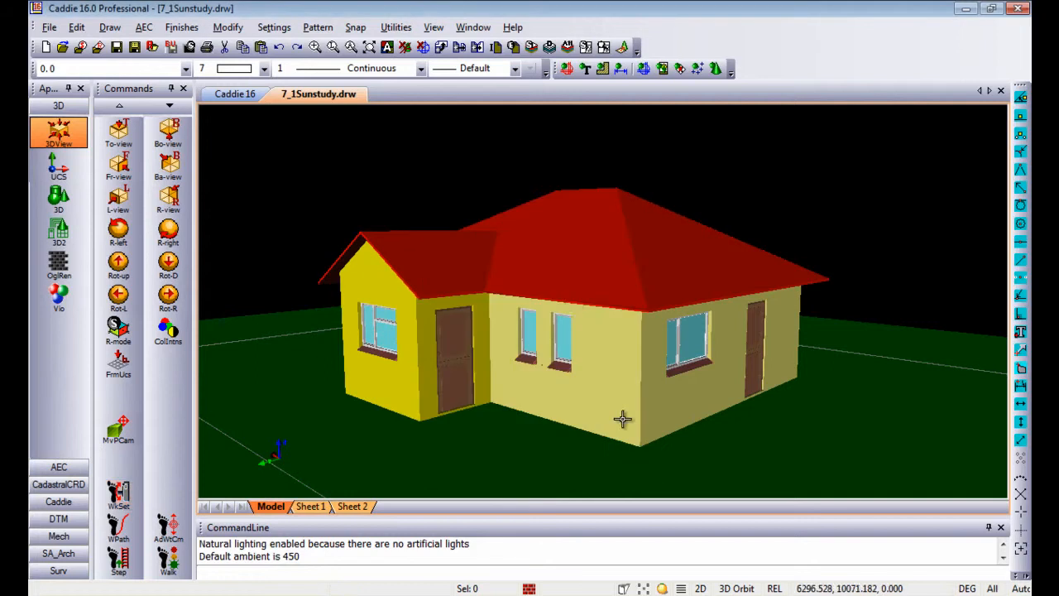
Play the walkthrough around the house and inspect the model from its final camera position.
{"action": "left_click_drag", "start_coordinate": [609, 426], "coordinate": [633, 310]}
{"action": "mouse_move", "coordinate": [700, 372]}
{"action": "left_mouse_down"}
{"action": "mouse_move", "coordinate": [686, 355]}
{"action": "mouse_move", "coordinate": [700, 350]}
{"action": "mouse_move", "coordinate": [692, 359]}
{"action": "mouse_move", "coordinate": [712, 364]}
{"action": "mouse_move", "coordinate": [699, 352]}
{"action": "left_mouse_up"}
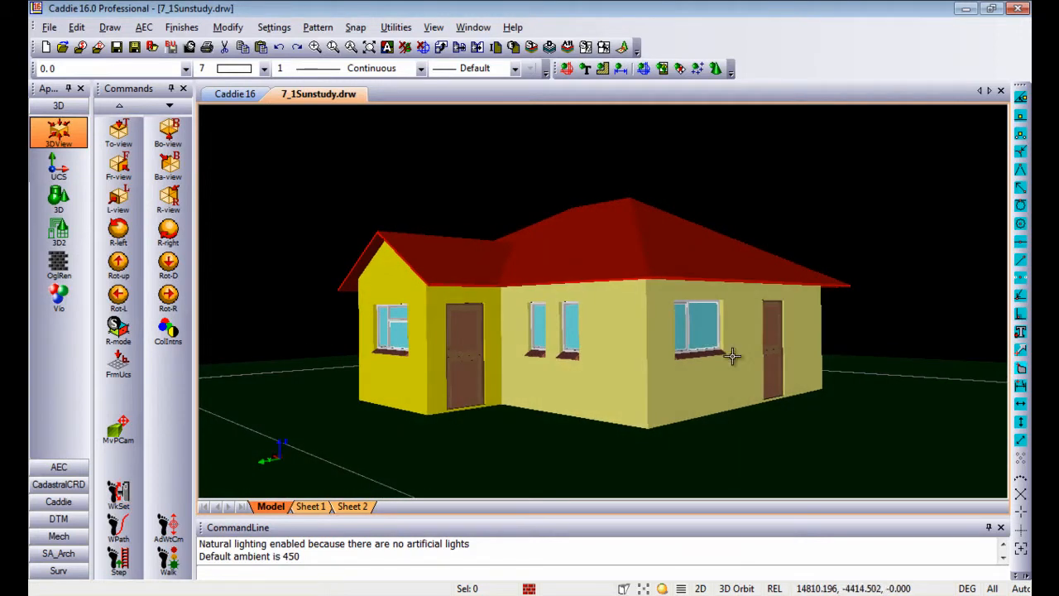
{"action": "left_click", "coordinate": [168, 561]}
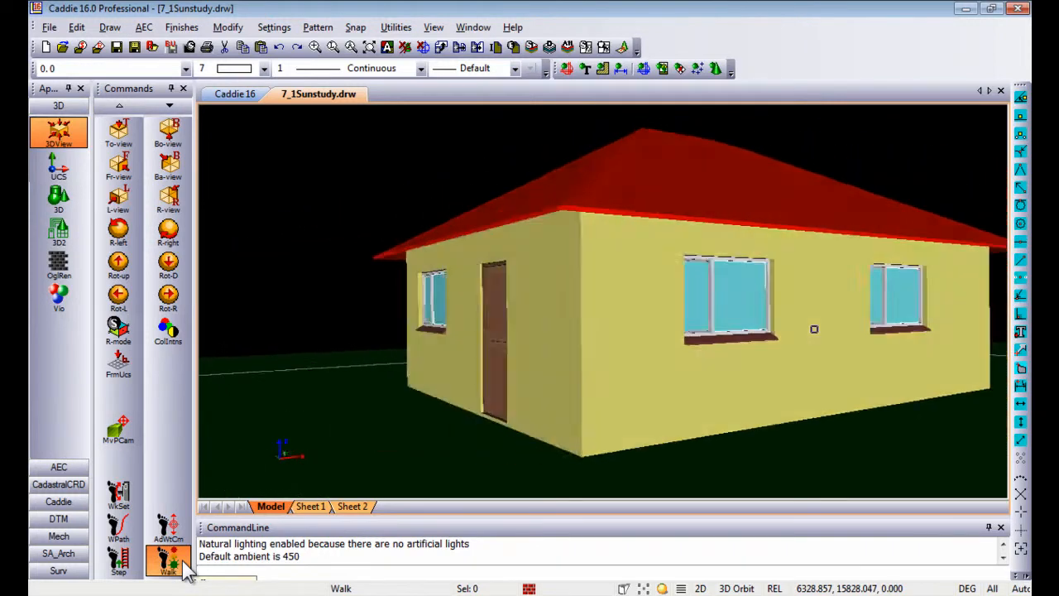
{"action": "middle_click_drag", "start_coordinate": [561, 329], "coordinate": [527, 341]}
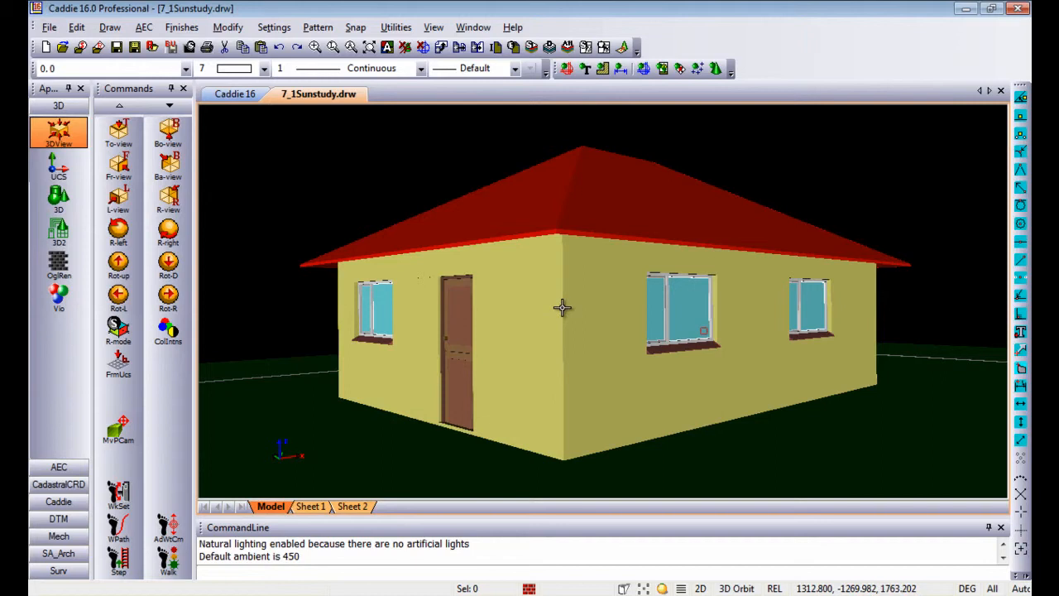
Try loading the WalkThrough_Vio image folder into the SWF Creator, preview its first image, and discard the SWF setup.
{"action": "left_click", "coordinate": [50, 27]}
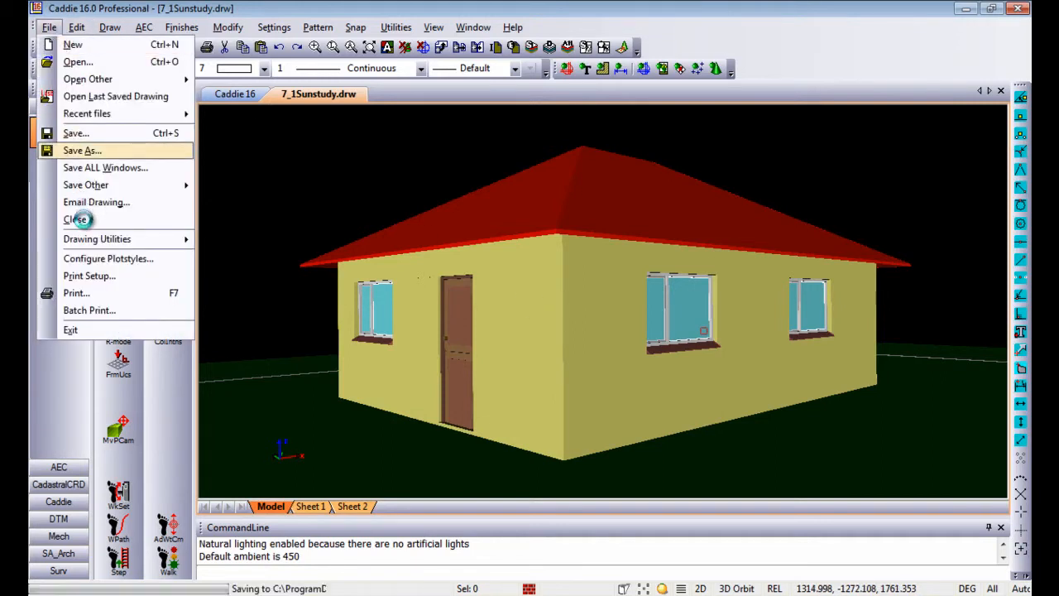
{"action": "mouse_move", "coordinate": [88, 190]}
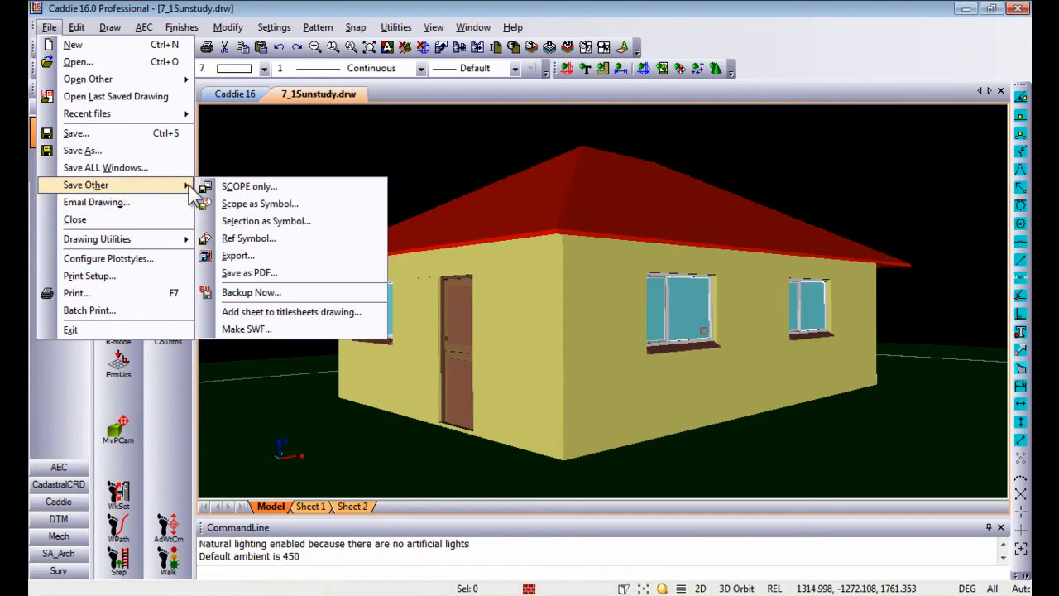
{"action": "left_click", "coordinate": [280, 329]}
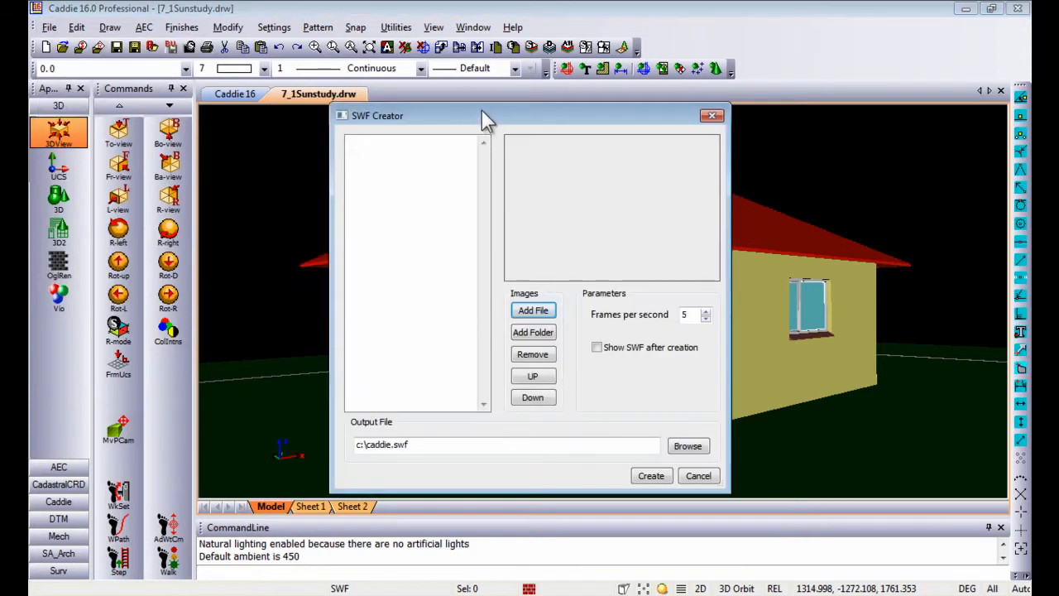
{"action": "left_click_drag", "start_coordinate": [484, 113], "coordinate": [464, 108]}
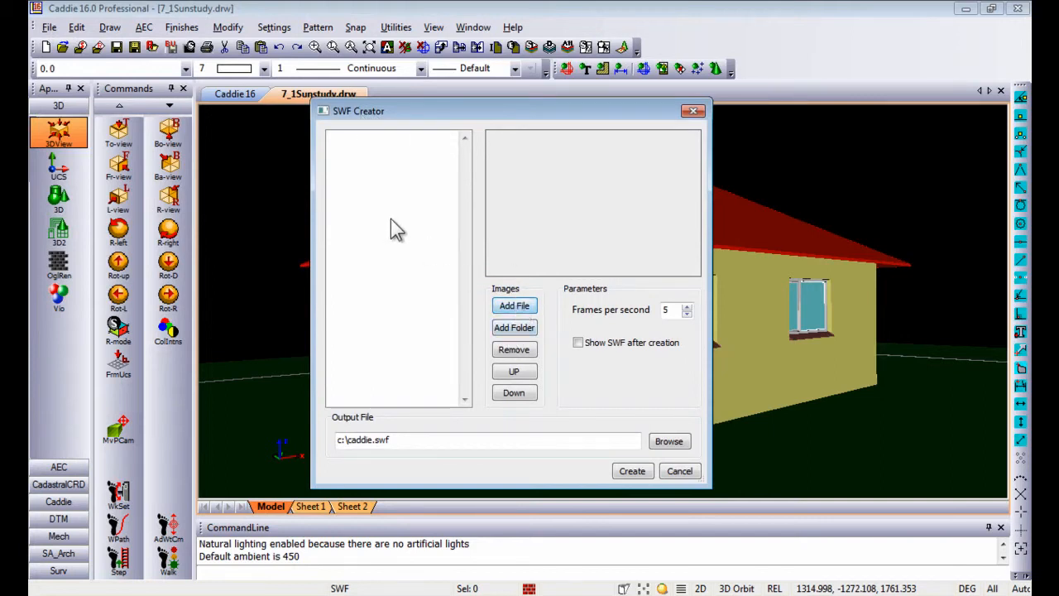
{"action": "left_click", "coordinate": [523, 328]}
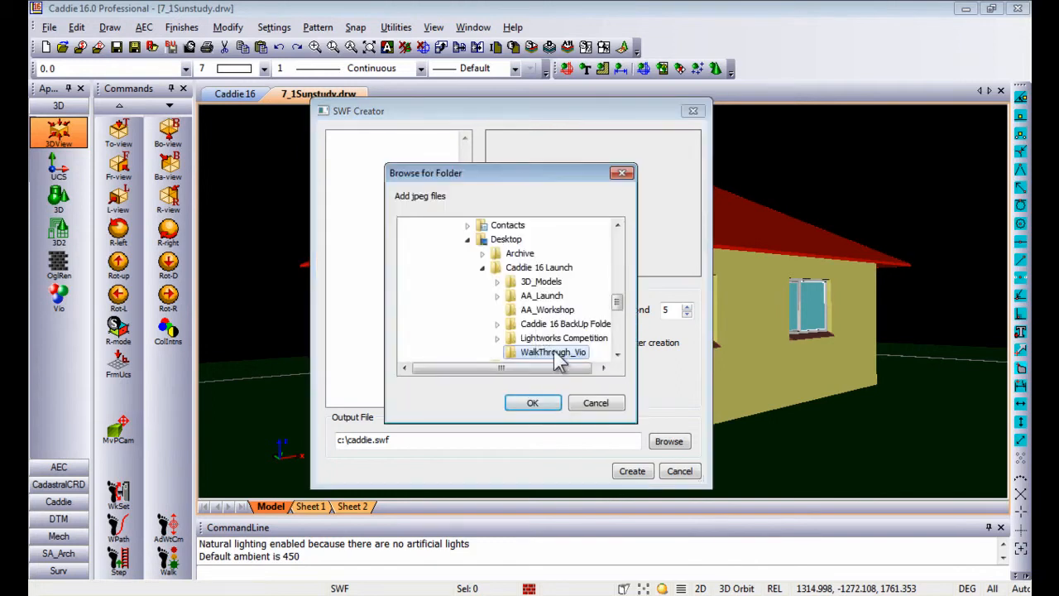
{"action": "left_click", "coordinate": [536, 407]}
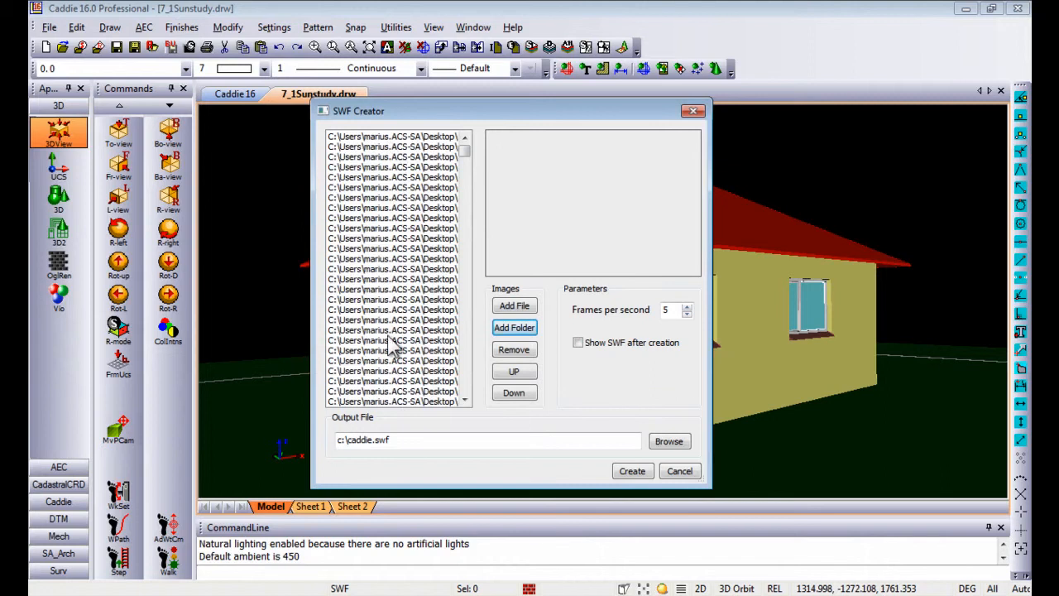
{"action": "left_click", "coordinate": [420, 137]}
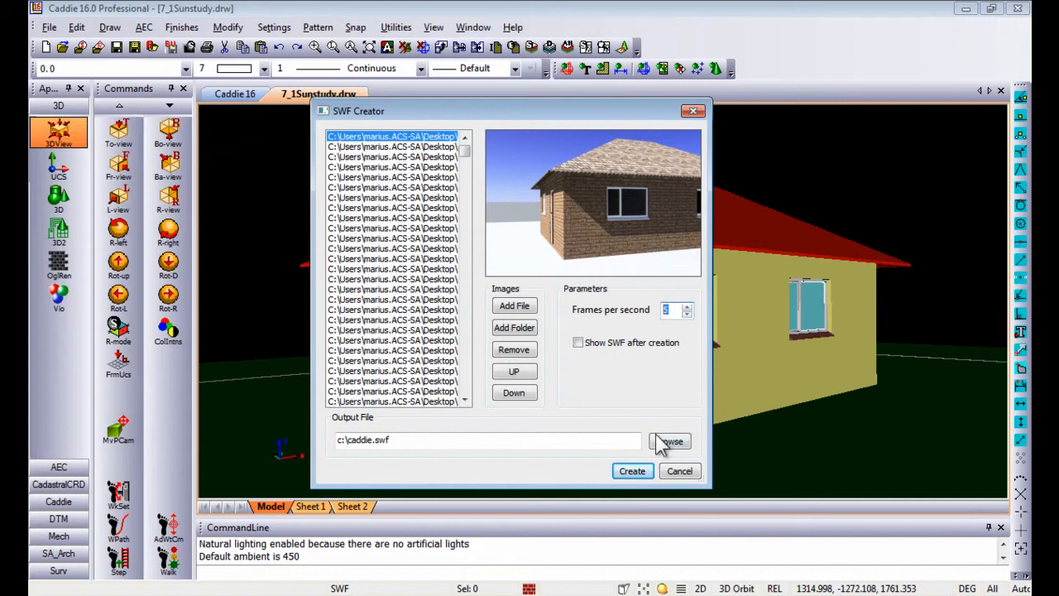
{"action": "left_click", "coordinate": [680, 471]}
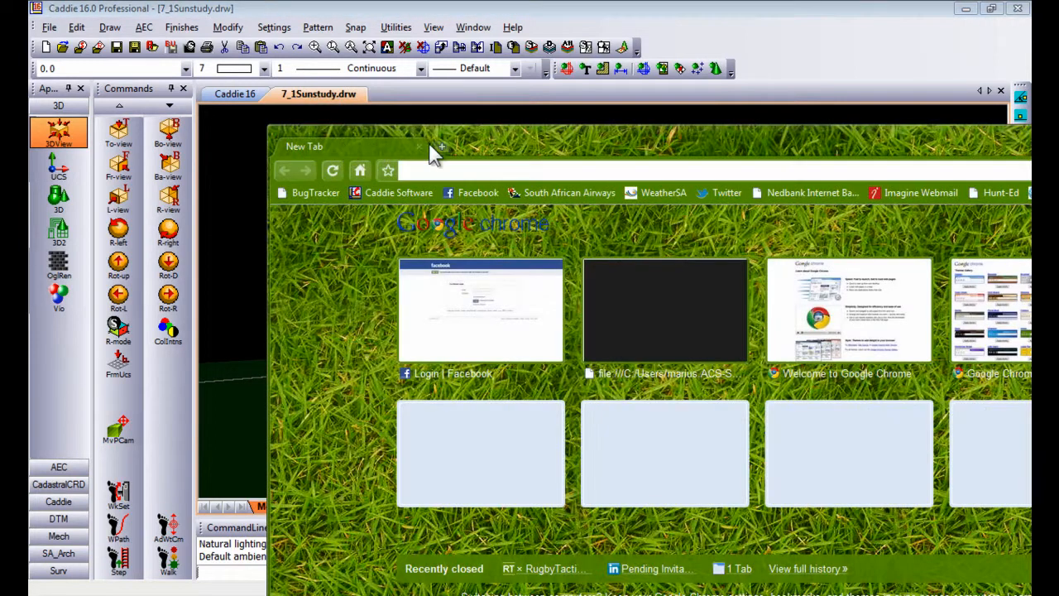
Switch to Google Chrome, play the bookmarked Walk.swf walkthrough animation, and close the browser.
{"action": "left_click_drag", "start_coordinate": [512, 145], "coordinate": [277, 31]}
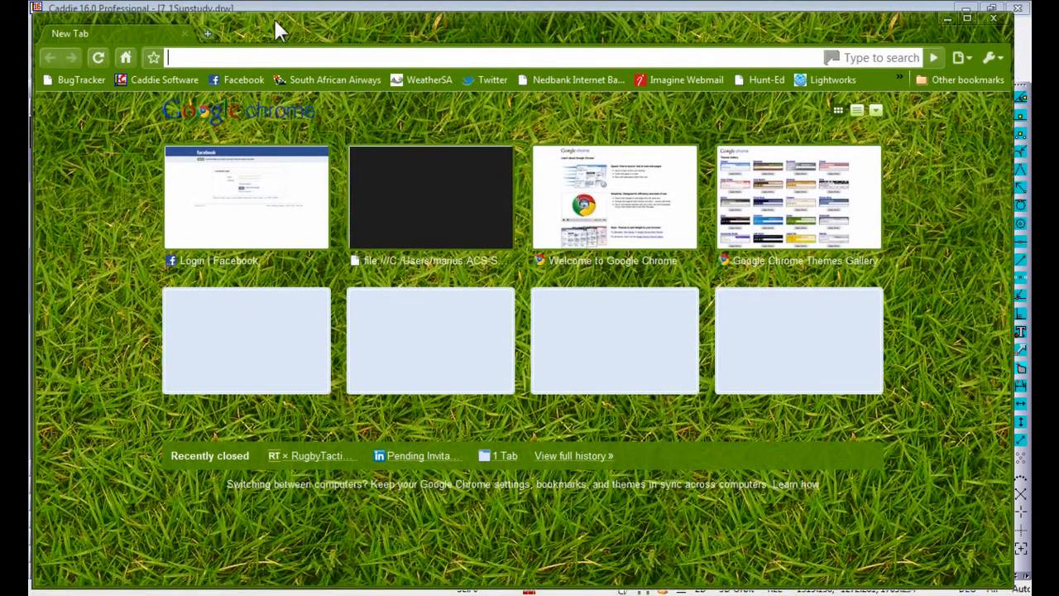
{"action": "left_click", "coordinate": [900, 80]}
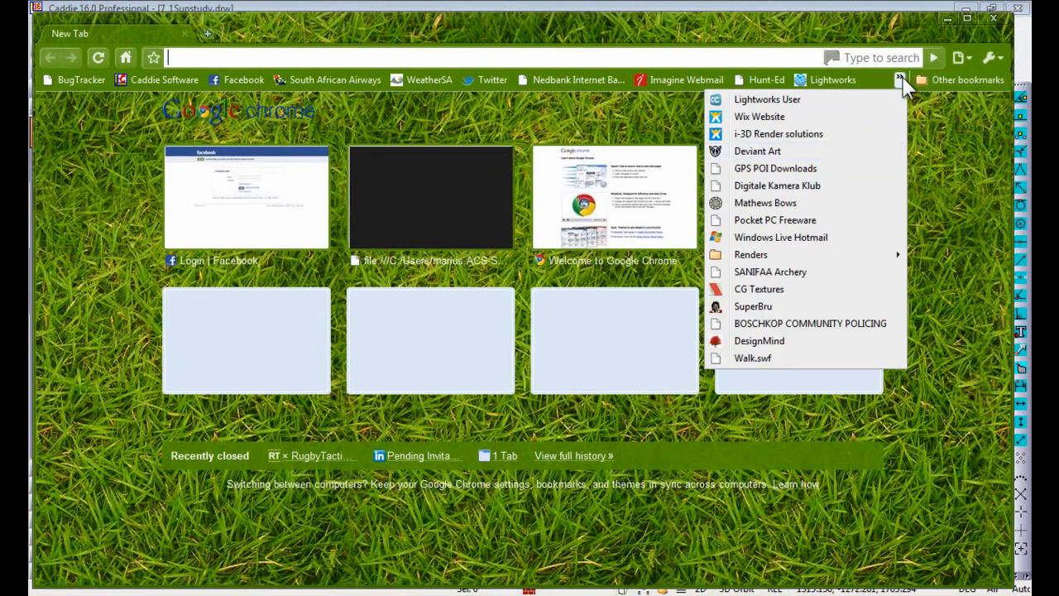
{"action": "left_click", "coordinate": [754, 358]}
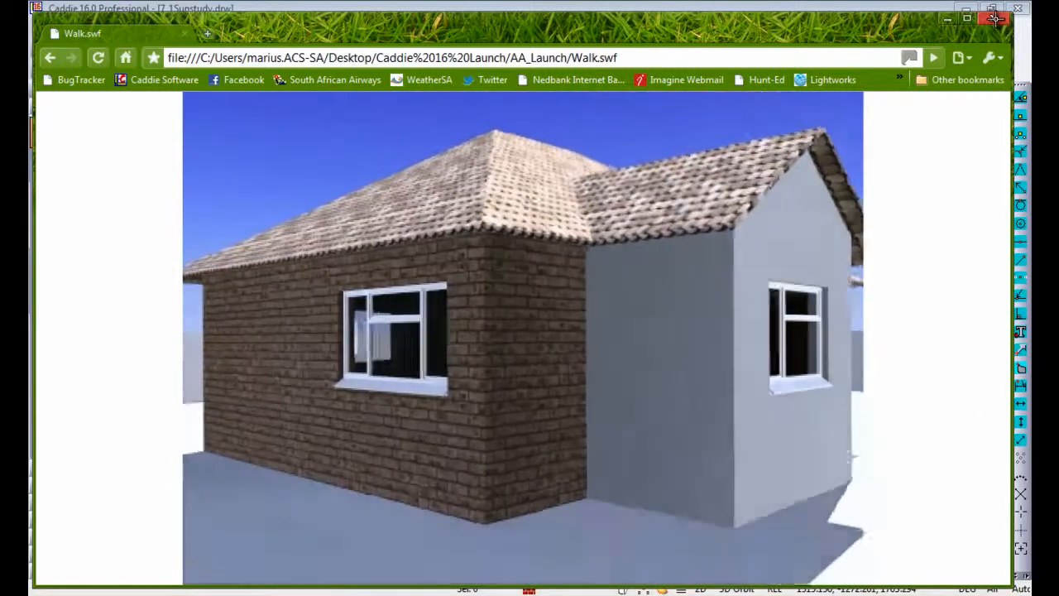
{"action": "left_click", "coordinate": [993, 18]}
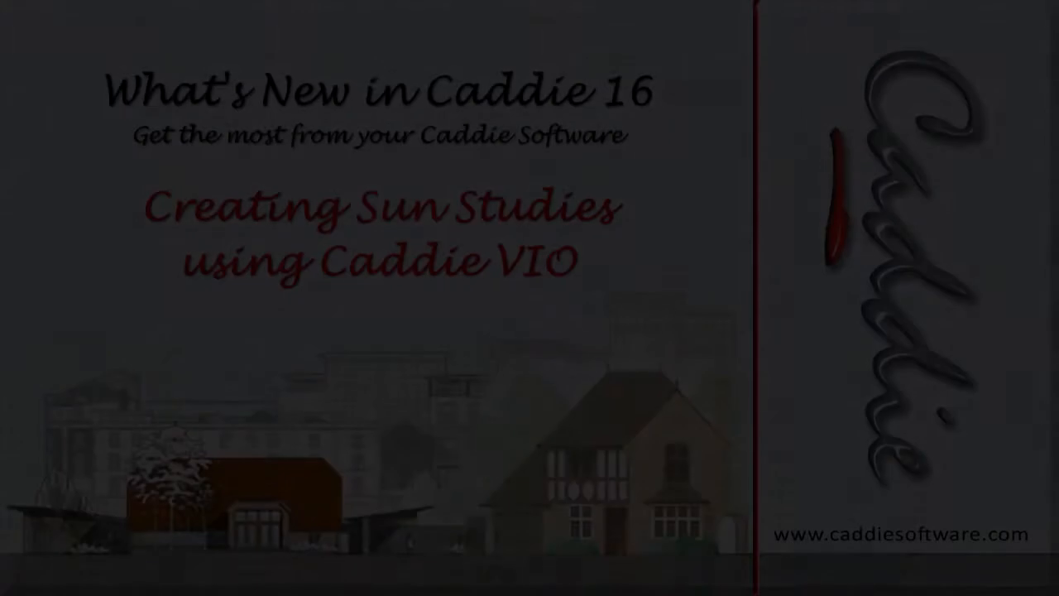